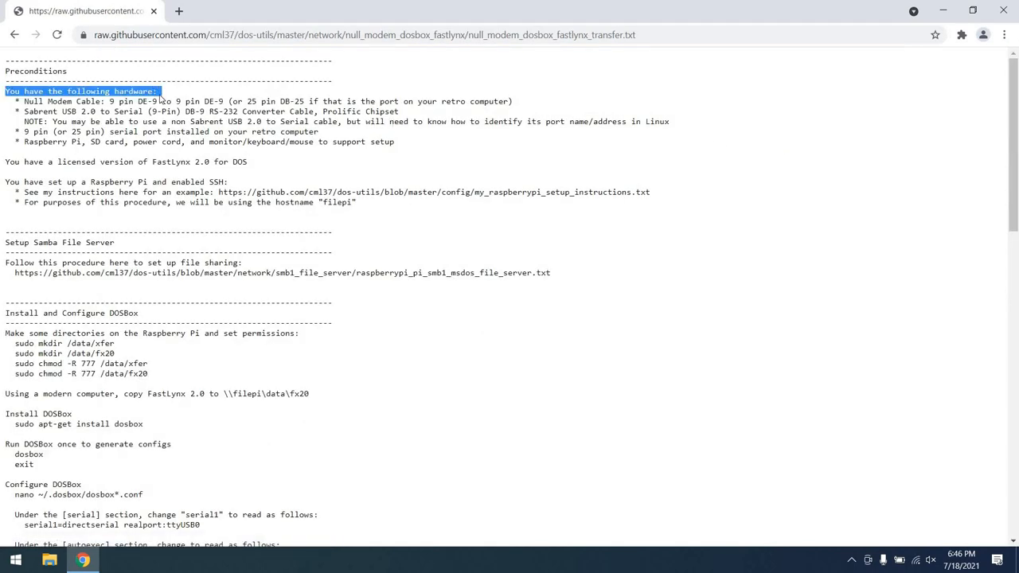
Highlight the Null Modem Cable requirement in the Preconditions hardware list.
triple_click(169, 101)
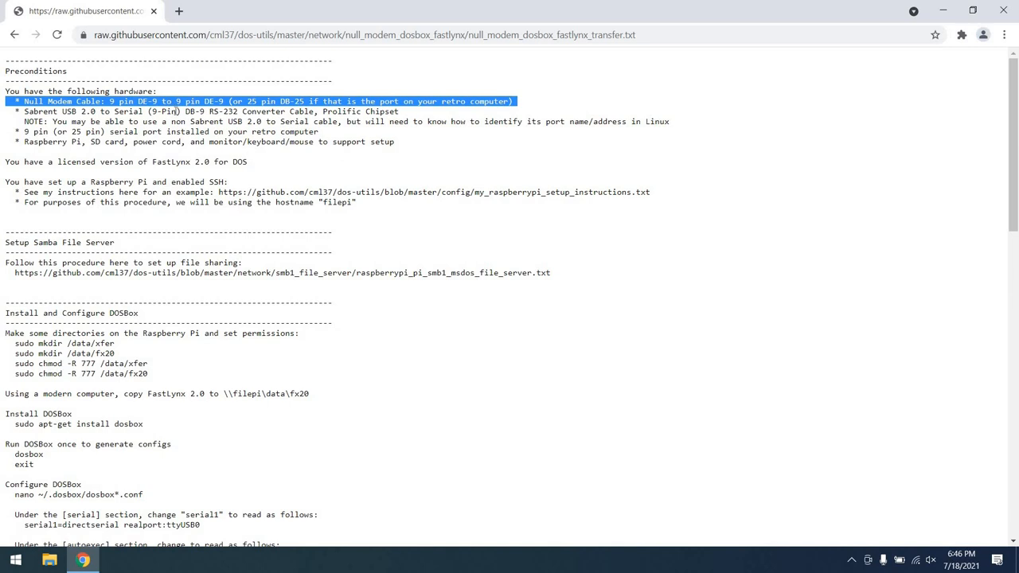
left_click(175, 112)
left_click_drag(176, 112, 184, 111)
triple_click(180, 112)
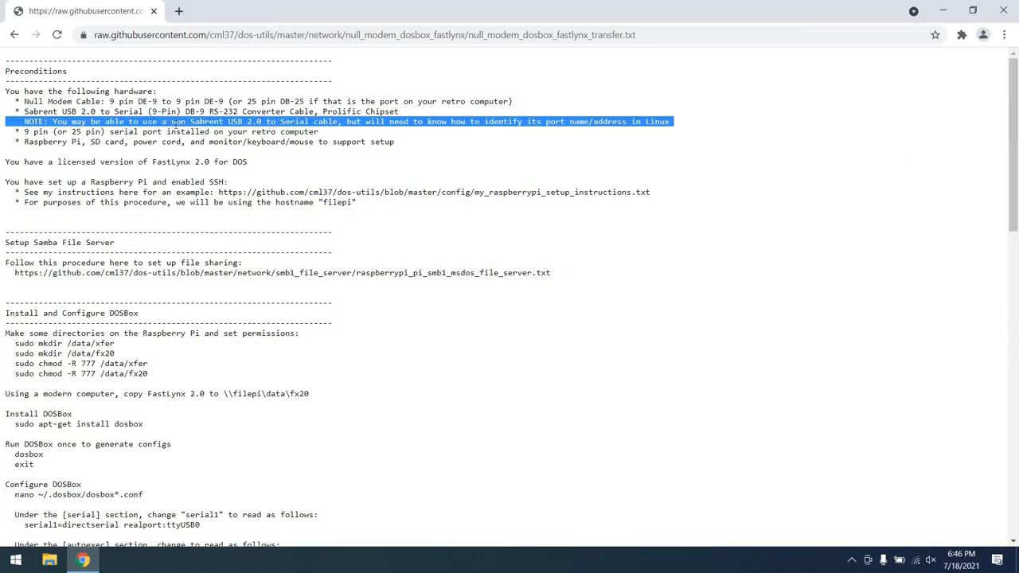
left_click(174, 137)
triple_click(174, 133)
triple_click(184, 142)
triple_click(173, 164)
triple_click(172, 183)
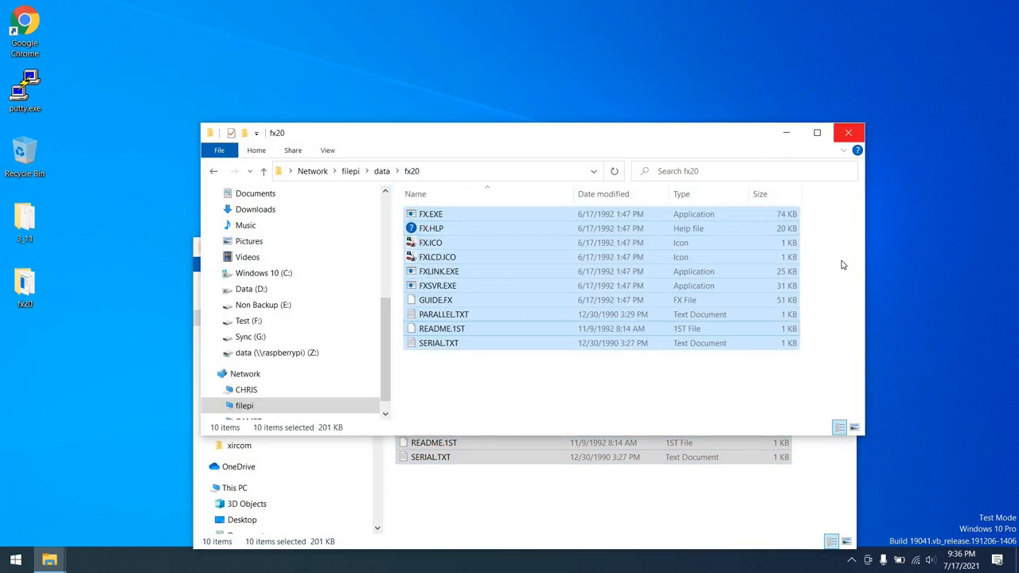
Close both the network and local fx20 Explorer windows.
left_click(848, 132)
left_click(840, 247)
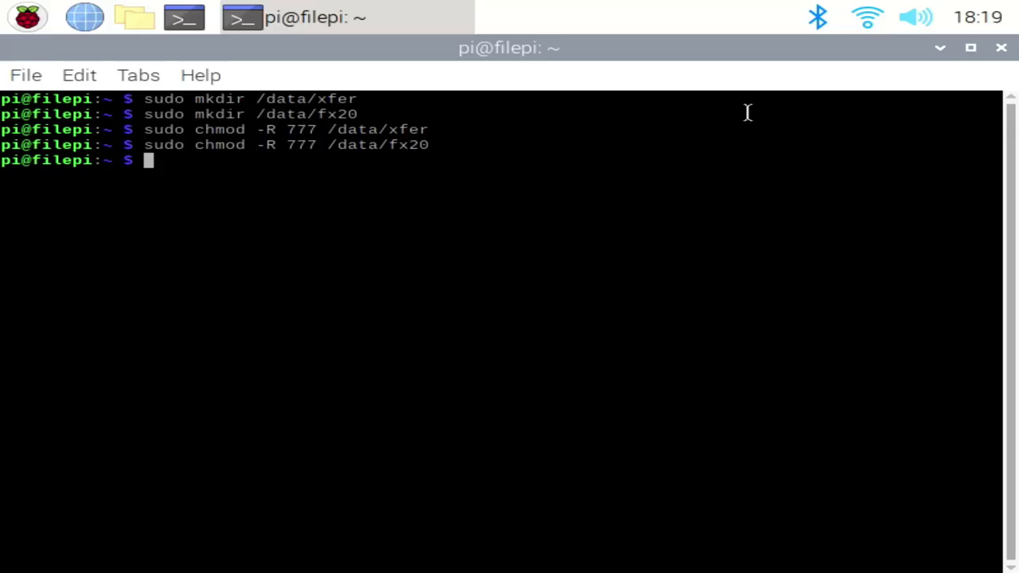
type("sudo apt-get install dosbox")
Install DOSBox with sudo apt-get install dosbox, confirming with y.
key("Return")
type("y")
key("Return")
type("dosb")
Launch DOSBox once and exit it so it writes dosbox-0.74-2.conf.
key("Return")
type("dosbox")
key("Return")
type("exit")
key("Return")
type("nano ~/.dos")
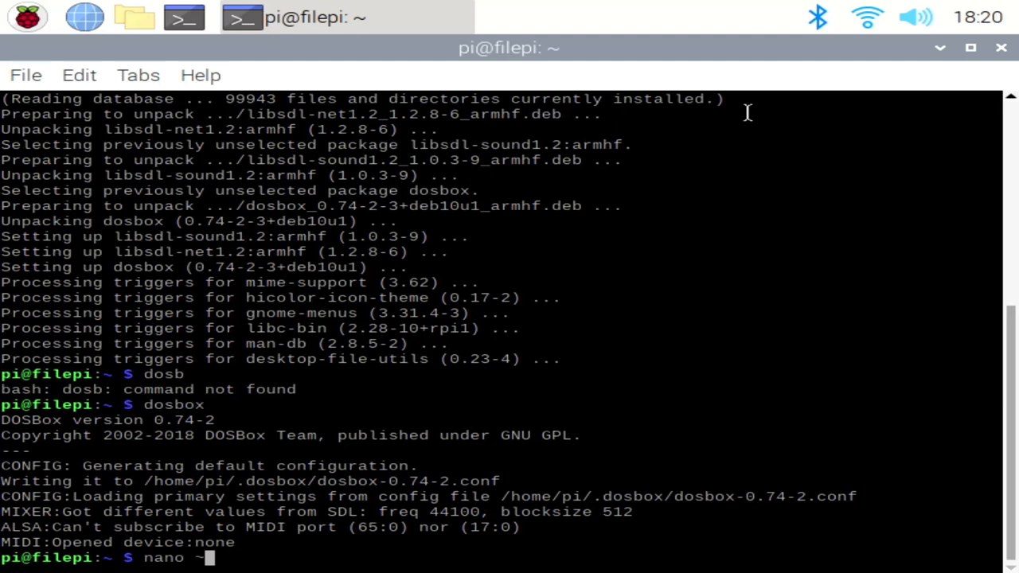
key("Tab")
type("dosbox*.conf")
In nano, find the [serial] section and change serial1 from dummy to directserial ttyUSB0.
key("Return")
key("Down")
key("Down")
key("ctrl+w")
type("serial")
key("Return")
key("Down")
key("Down")
key("Down")
key("Down")
key("Down")
key("Down")
key("Down")
key("Down")
key("Down")
key("Down")
key("Down")
key("Down")
key("Right")
key("Right")
key("Right")
key("Right")
key("Right")
key("Right")
key("Right")
key("Right")
key("Right")
key("Right")
key("Right")
key("Right")
key("Right")
key("BackSpace")
key("BackSpace")
key("BackSpace")
key("BackSpace")
key("BackSpace")
type("direct")
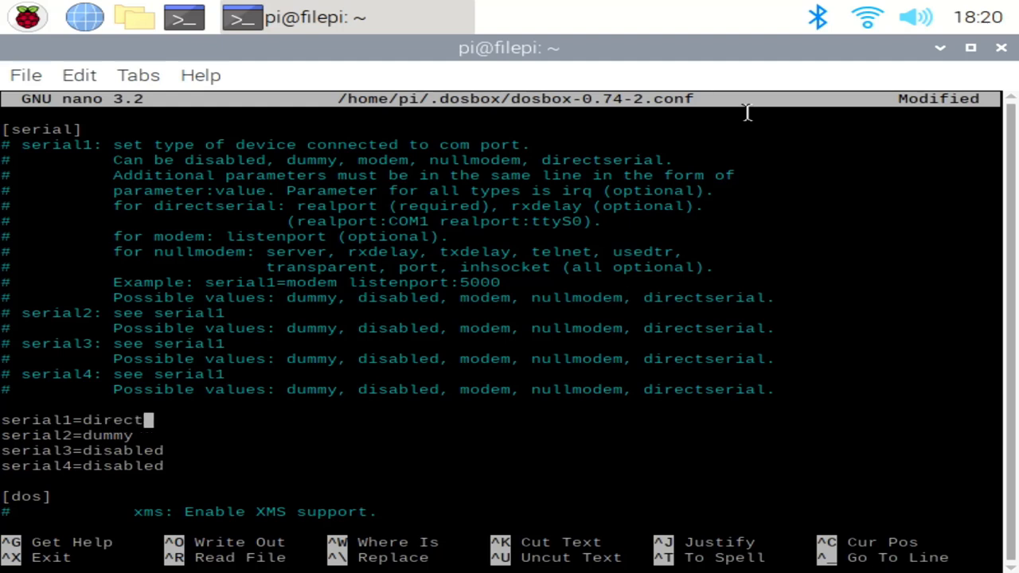
type("serial ")
type("realport")
type(":ty")
type("y")
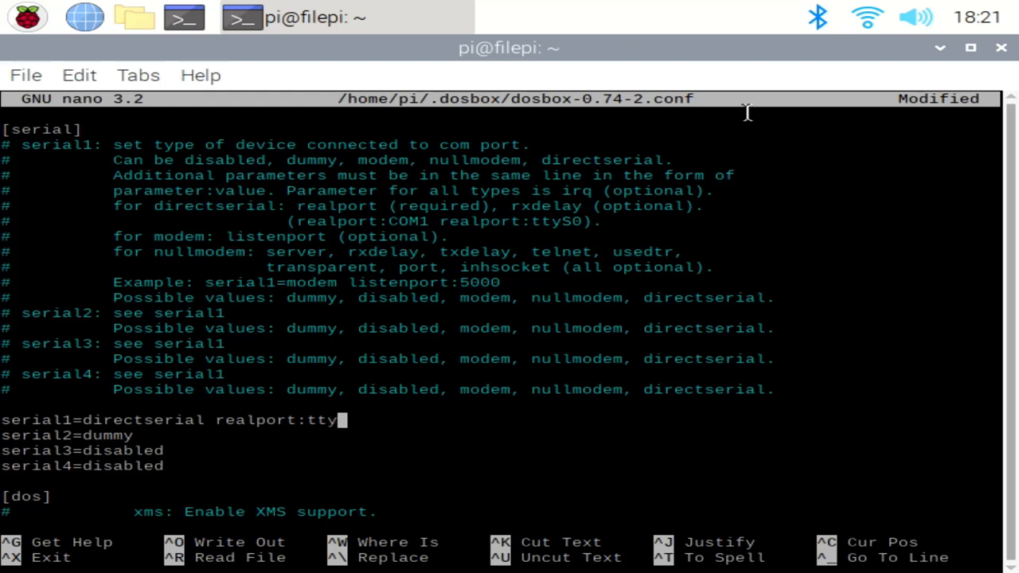
type("USB0")
Add autoexec lines mounting /data/xfer as floppy C: and /data/fx20 as D:.
key("ctrl+w")
type("autoexec")
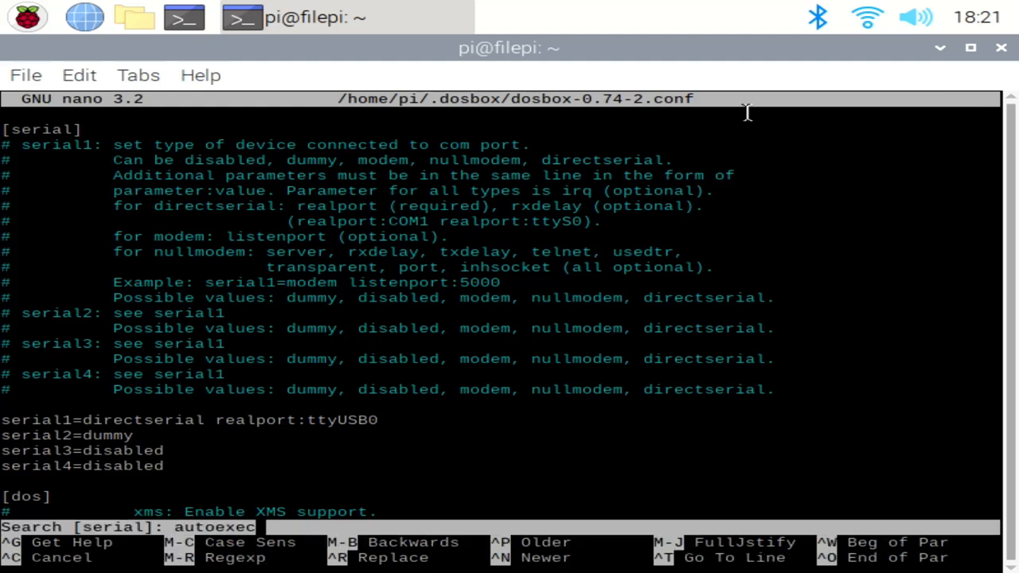
key("Return")
key("Down")
key("Down")
key("Down")
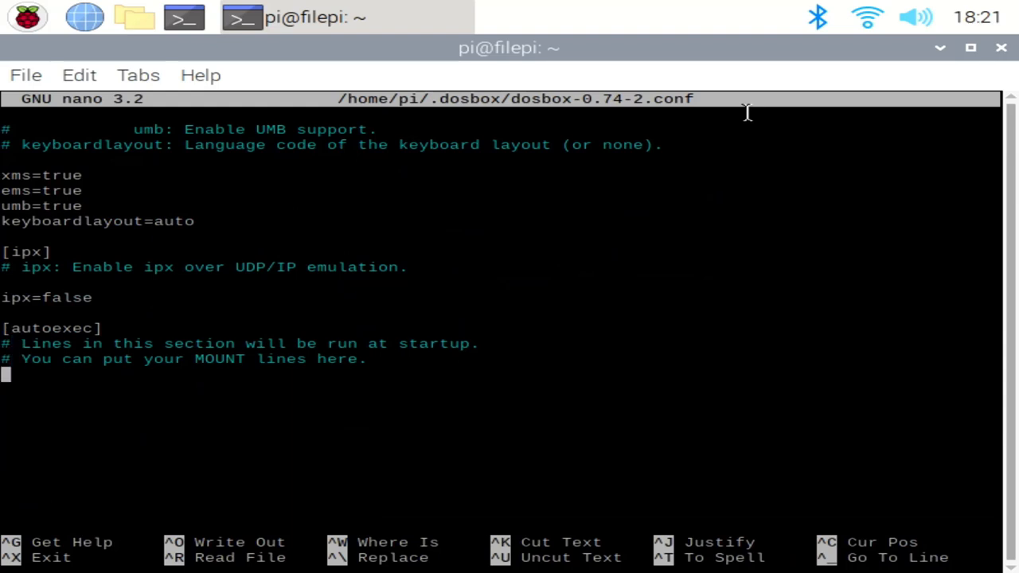
key("Return")
type("mount C: /data/xfer -t floppy")
key("Return")
type("mount D: /data")
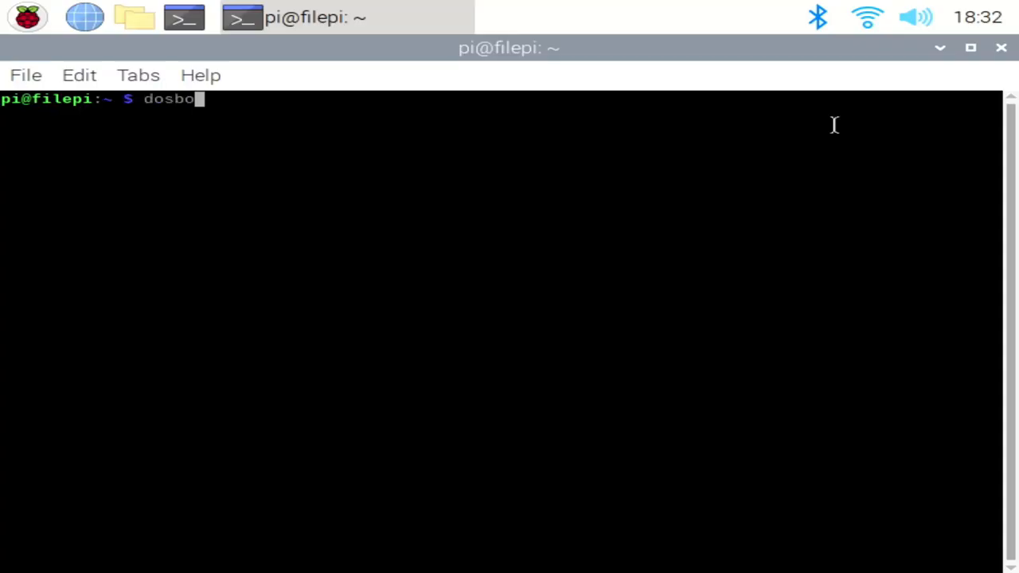
type("x")
Run dosbox from the shell and select the Serial1 ttyUSB0 opening log line.
key("Return")
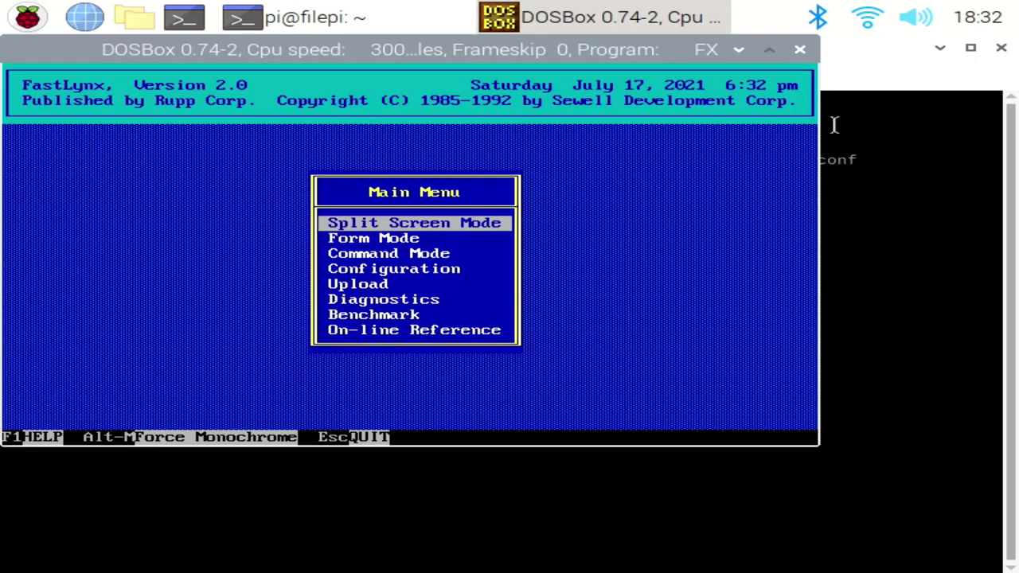
left_click(835, 125)
triple_click(199, 223)
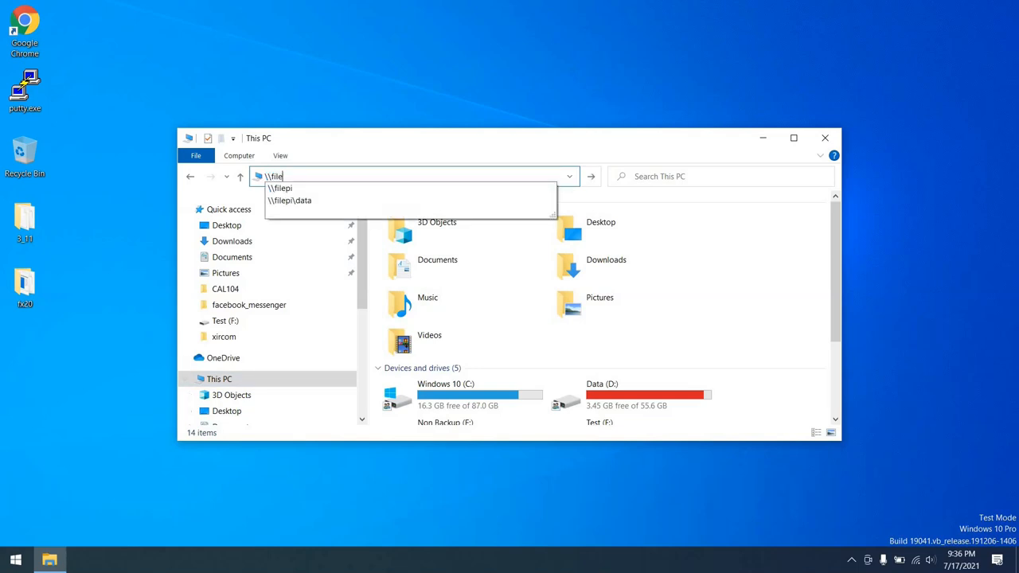
type("pi\\data")
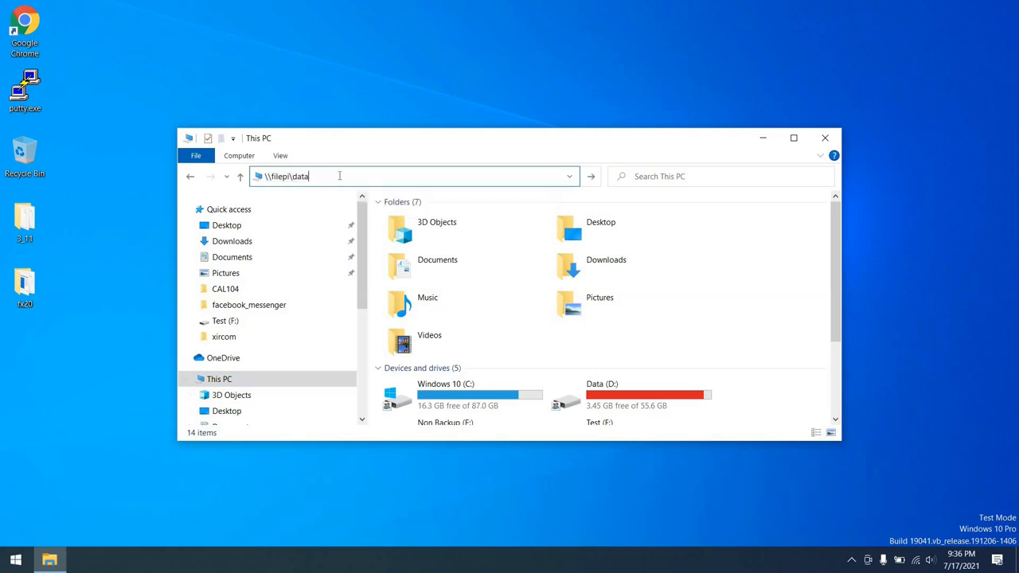
Copy the 3_11 desktop folder into the xfer folder on \\filepi\data.
key("Return")
double_click(416, 233)
left_click_drag(22, 215, 404, 249)
left_click_drag(404, 249, 405, 248)
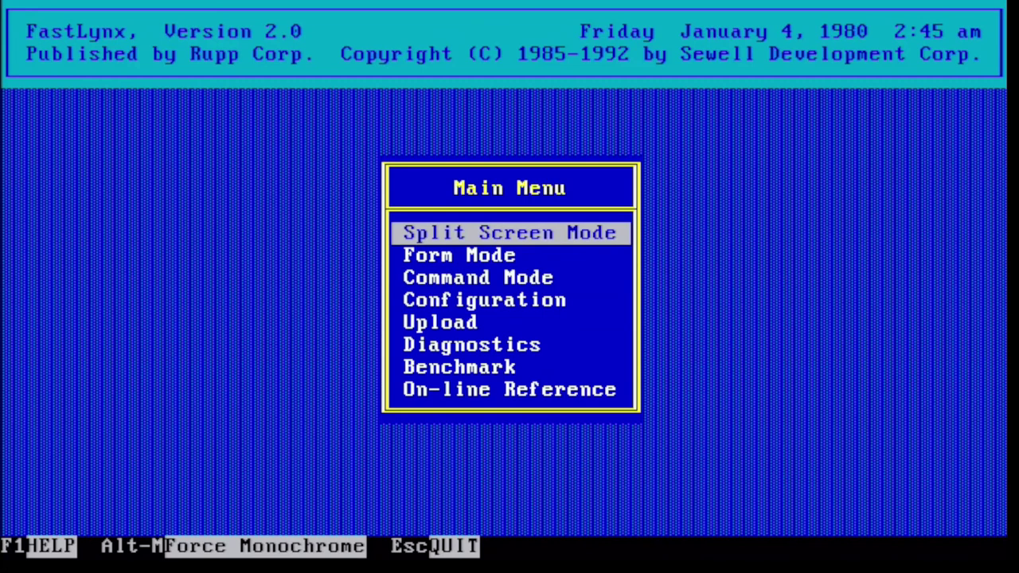
Enter Split Screen Mode showing local FX20 beside remote C:, then its options.
key("Return")
key("F9")
Set Directories to Copy all subdirectories and Prompt Mode to Do not prompt.
key("Down")
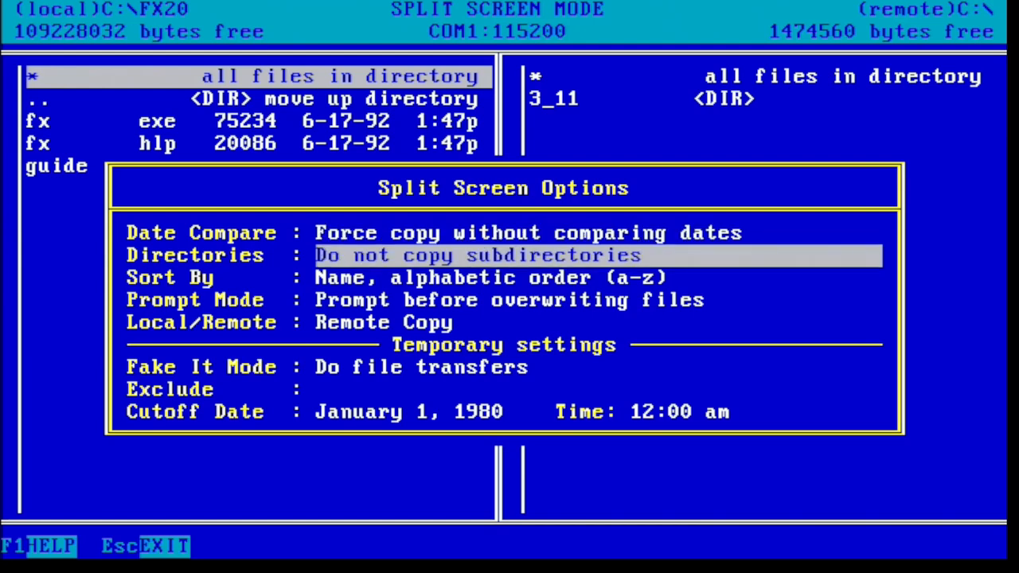
key("Return")
key("Down")
key("Return")
key("Down")
key("Return")
key("Up")
key("Up")
key("Return")
Save the options, exit, and dismiss the configuration error report.
key("Escape")
key("Return")
key("Escape")
Move the local panel up to C:\ root and switch to the remote 3_11 listing.
key("Down")
key("Return")
key("Tab")
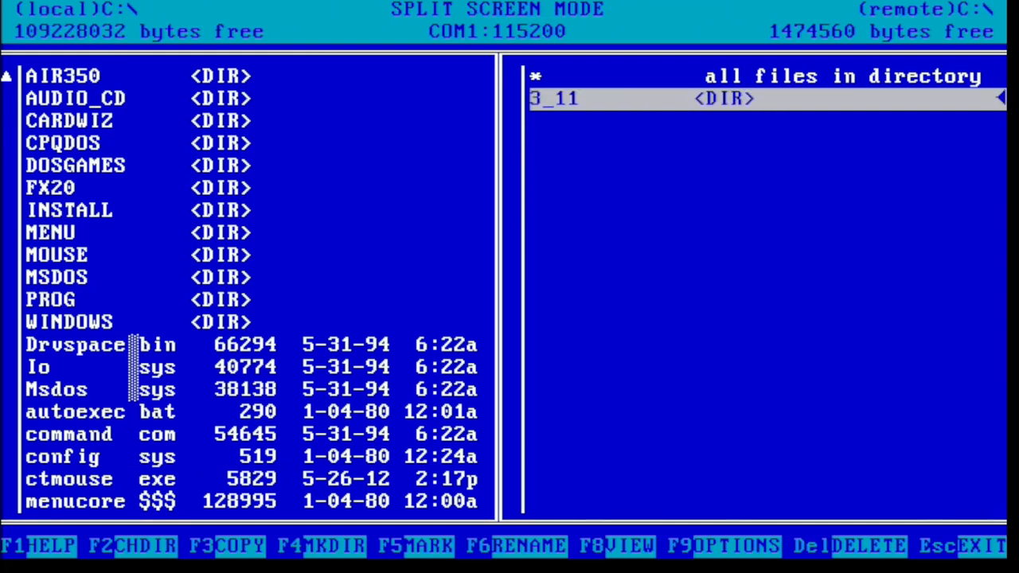